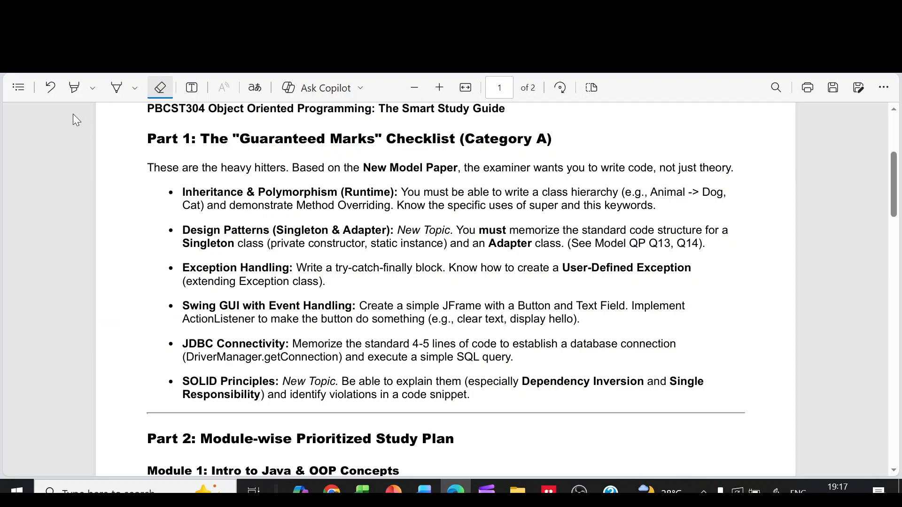
Turn on freehand blue ink drawing with the Draw pen.
{"action": "left_click", "coordinate": [118, 88]}
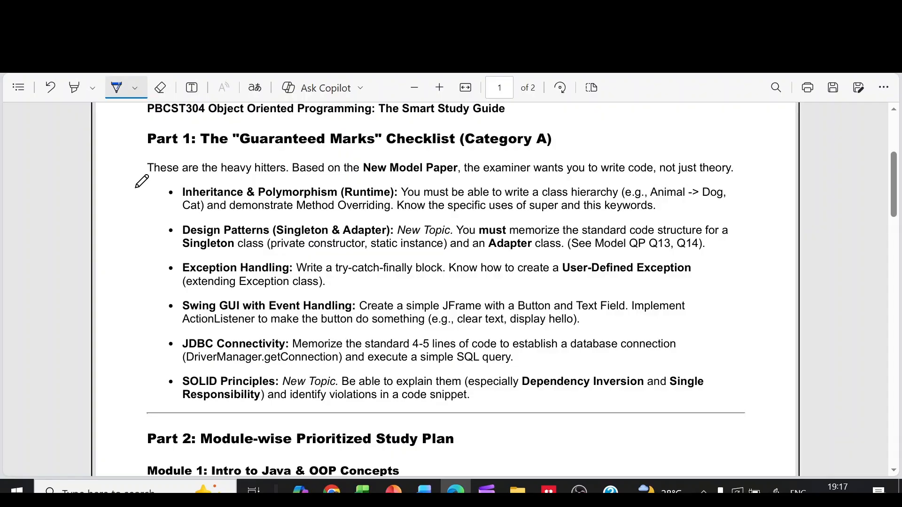
Underline "Guaranteed Marks" in the Part 1 heading and tick the Inheritance & Polymorphism bullet.
{"action": "left_click_drag", "start_coordinate": [251, 152], "coordinate": [386, 152]}
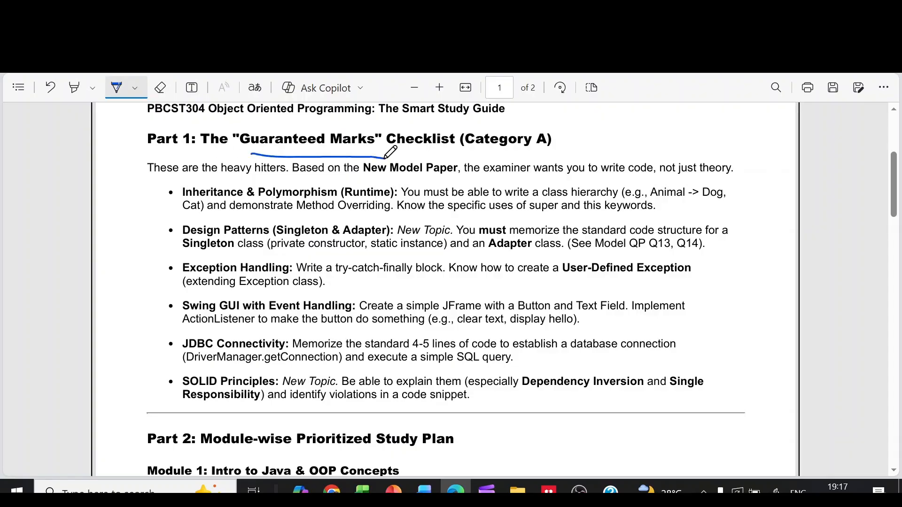
{"action": "left_click_drag", "start_coordinate": [149, 196], "coordinate": [240, 150]}
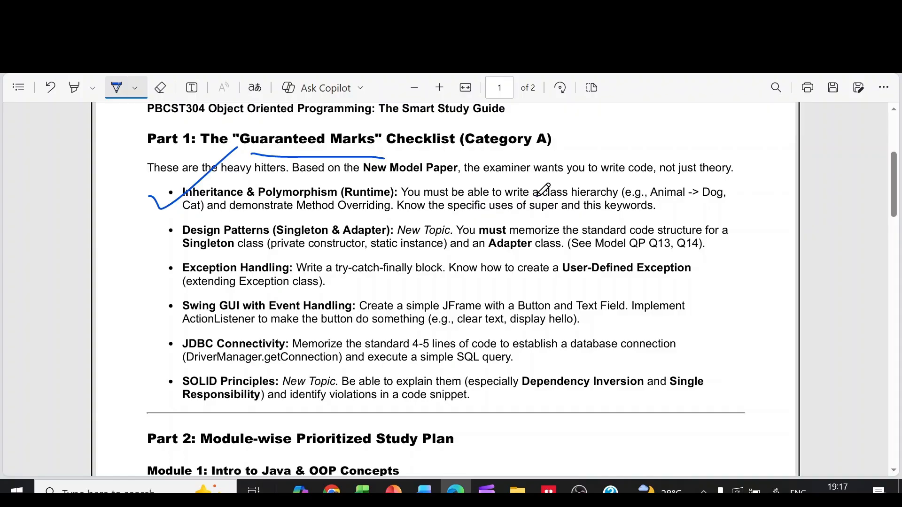
Underline "a class hierarchy", "demonstrate Method Overriding" and the super and this keywords.
{"action": "left_click_drag", "start_coordinate": [538, 197], "coordinate": [621, 201]}
{"action": "left_click_drag", "start_coordinate": [249, 213], "coordinate": [392, 207]}
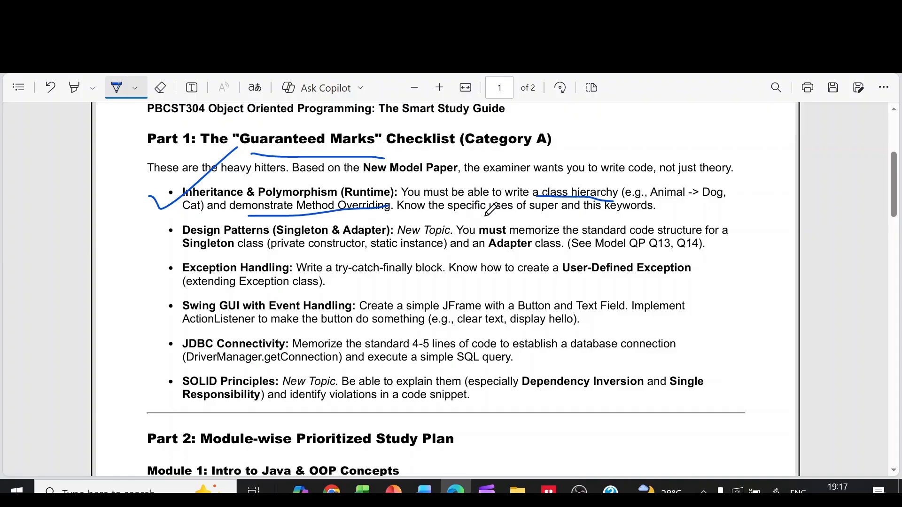
{"action": "left_click_drag", "start_coordinate": [524, 212], "coordinate": [603, 212]}
Tick the Design Patterns and Exception Handling bullets.
{"action": "left_click_drag", "start_coordinate": [147, 234], "coordinate": [197, 212]}
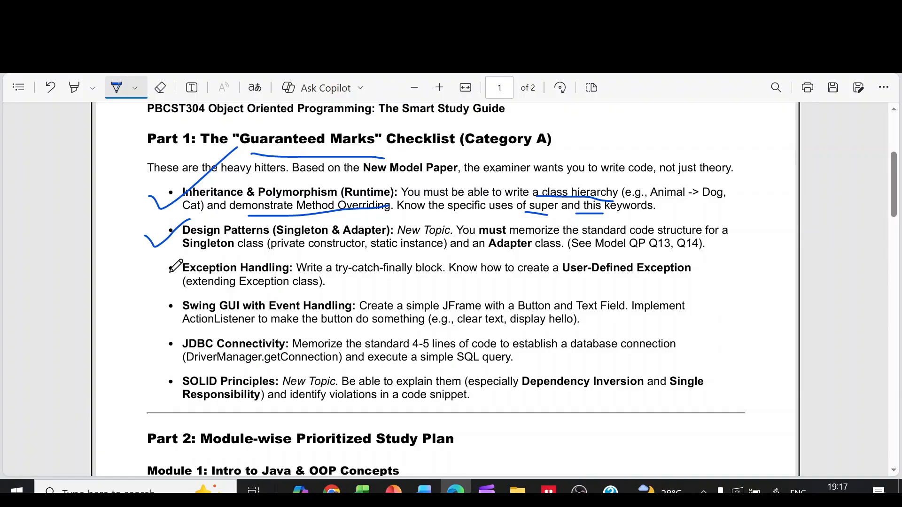
{"action": "left_click_drag", "start_coordinate": [149, 271], "coordinate": [204, 254]}
Underline "try-catch-finally block" and "User-Defined Exception" in the Exception Handling bullet.
{"action": "left_click_drag", "start_coordinate": [349, 280], "coordinate": [433, 280]}
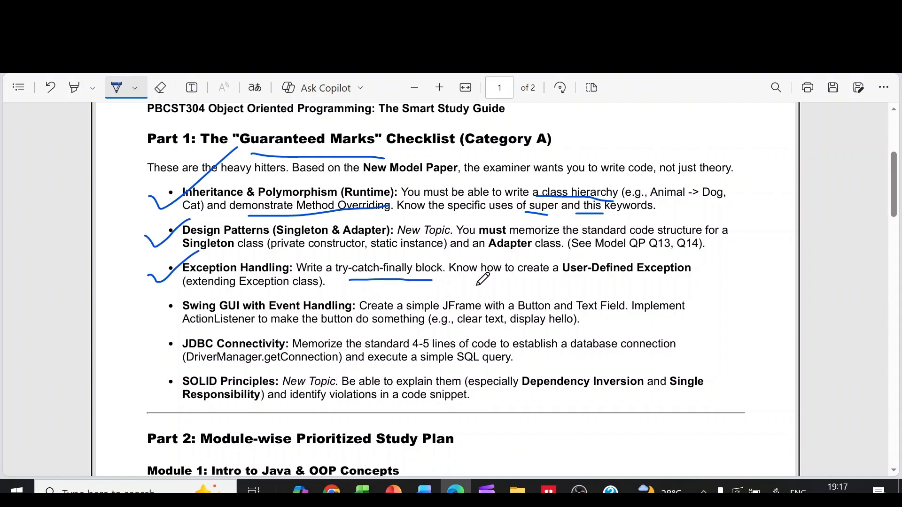
{"action": "left_click_drag", "start_coordinate": [570, 280], "coordinate": [698, 281]}
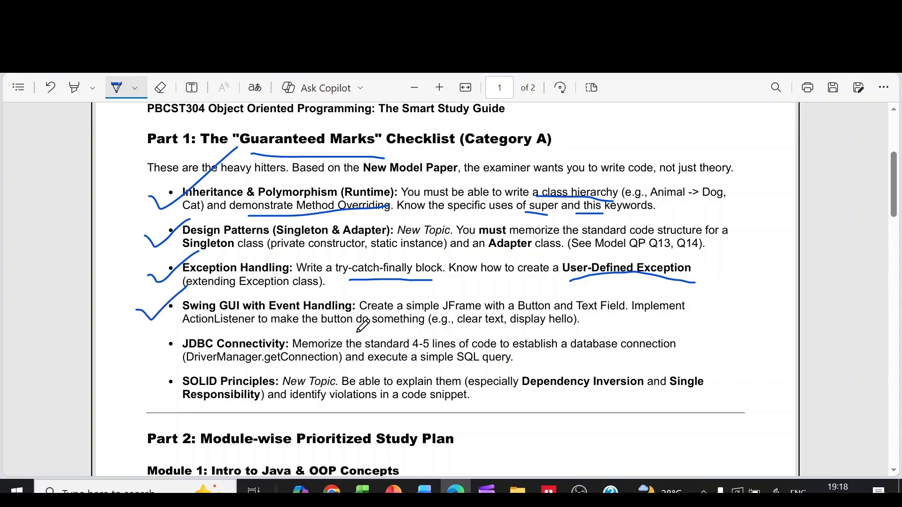
Underline JFrame, ActionListener and the display-hello example on the Swing GUI line in blue.
{"action": "left_click_drag", "start_coordinate": [443, 317], "coordinate": [483, 316]}
{"action": "left_click_drag", "start_coordinate": [206, 328], "coordinate": [251, 327]}
{"action": "left_click_drag", "start_coordinate": [485, 332], "coordinate": [545, 332]}
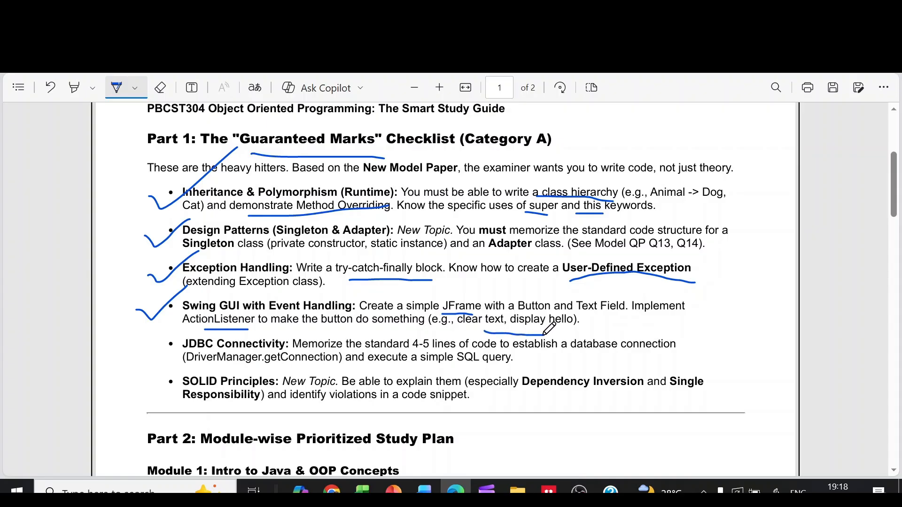
Tick JDBC Connectivity and underline standard 4-5 lines, database connection and simple SQL query.
{"action": "left_click_drag", "start_coordinate": [153, 349], "coordinate": [208, 319]}
{"action": "left_click_drag", "start_coordinate": [386, 348], "coordinate": [455, 347]}
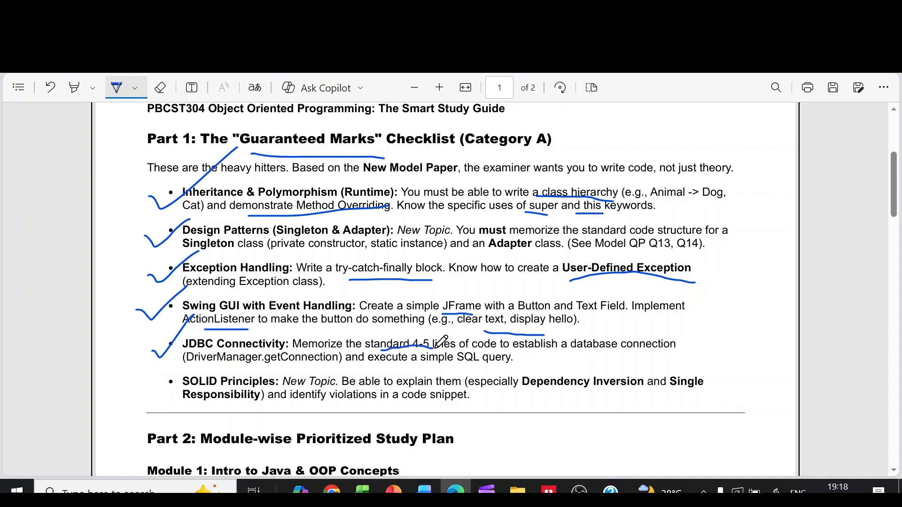
{"action": "left_click_drag", "start_coordinate": [569, 353], "coordinate": [687, 349]}
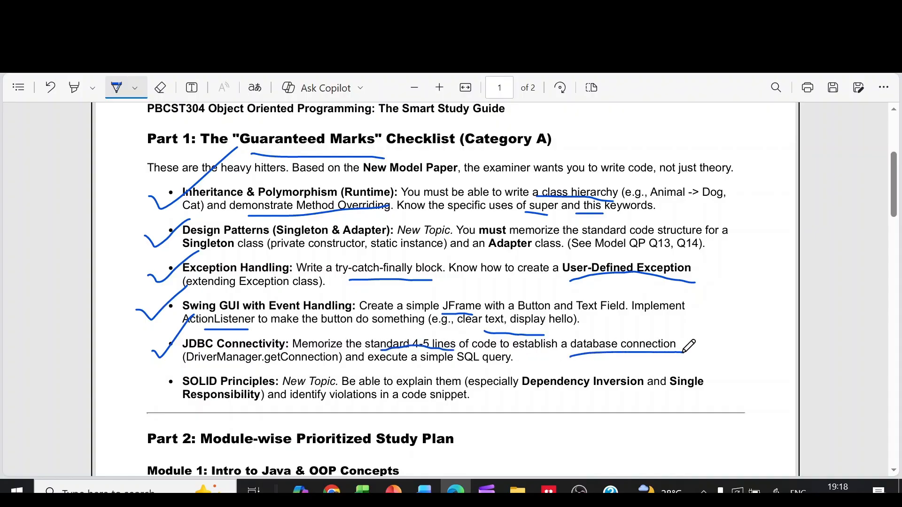
{"action": "left_click_drag", "start_coordinate": [416, 366], "coordinate": [509, 365]}
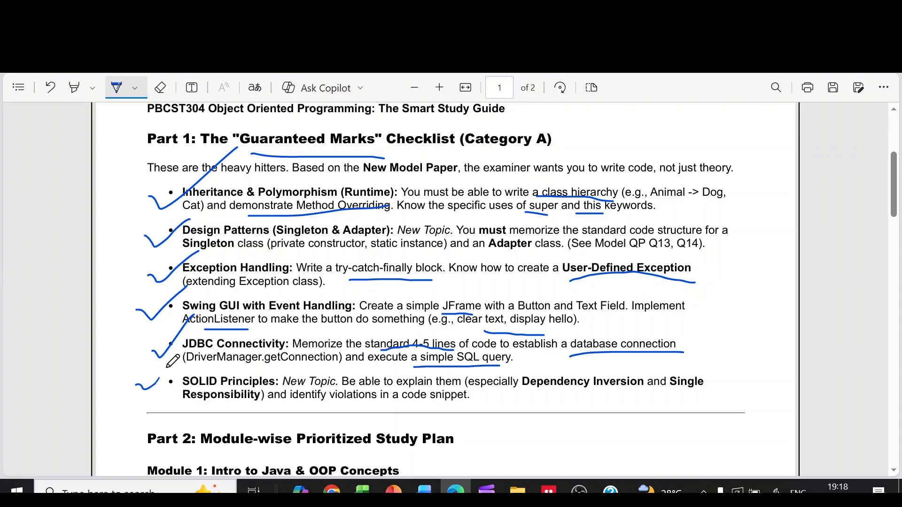
Tick SOLID Principles and underline Dependency Inversion and Single Responsibility.
{"action": "left_click_drag", "start_coordinate": [135, 381], "coordinate": [185, 346]}
{"action": "left_click_drag", "start_coordinate": [534, 391], "coordinate": [624, 392]}
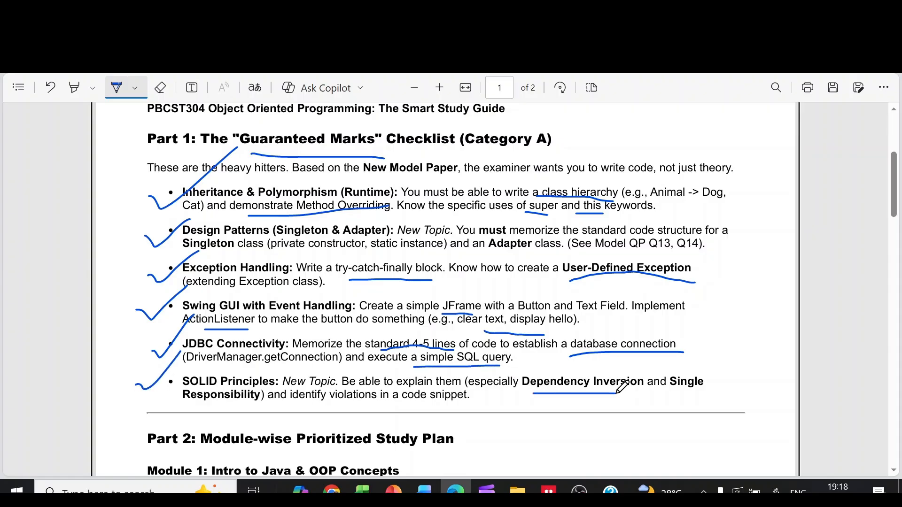
{"action": "left_click_drag", "start_coordinate": [199, 405], "coordinate": [248, 403]}
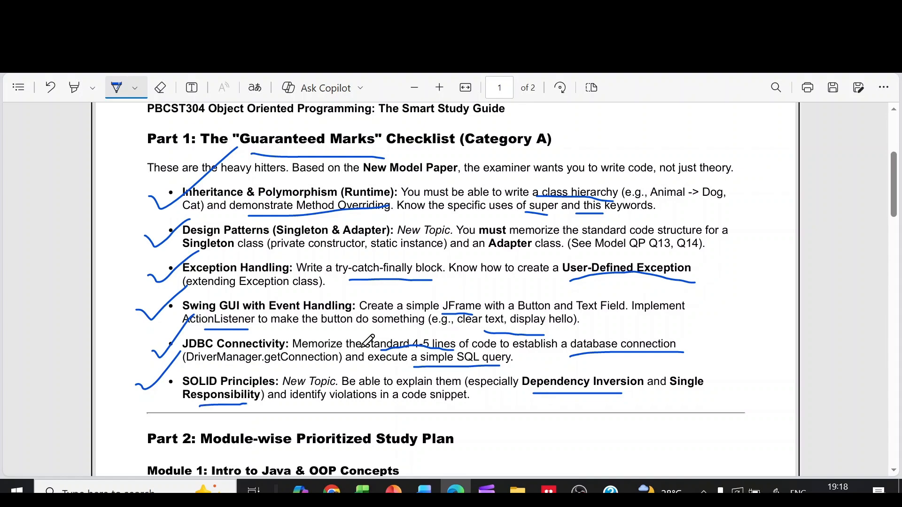
{"action": "scroll", "coordinate": [363, 344], "scroll_direction": "down", "scroll_amount": 6}
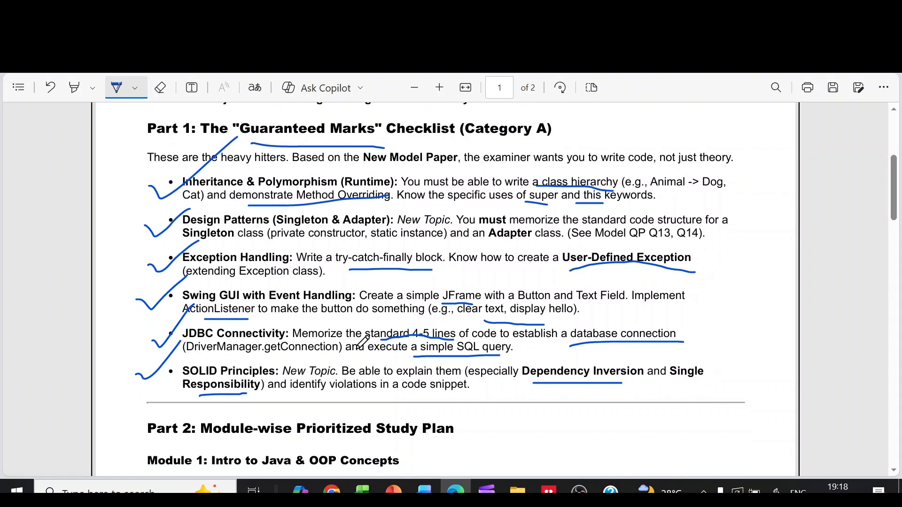
{"action": "scroll", "coordinate": [363, 340], "scroll_direction": "down", "scroll_amount": 2}
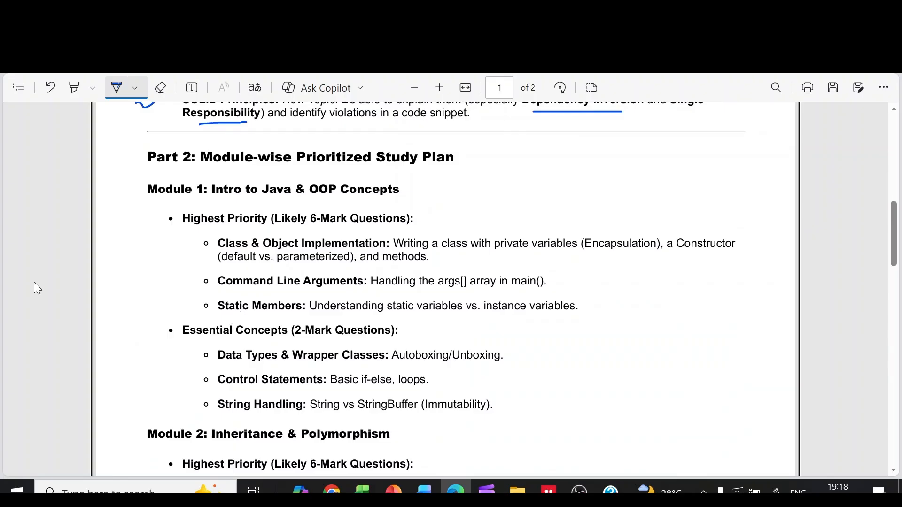
Tick Module 1 and Class & Object Implementation, underlining Highest Priority, with private variables and methods.
{"action": "left_click_drag", "start_coordinate": [127, 189], "coordinate": [187, 165]}
{"action": "left_click_drag", "start_coordinate": [189, 230], "coordinate": [262, 230]}
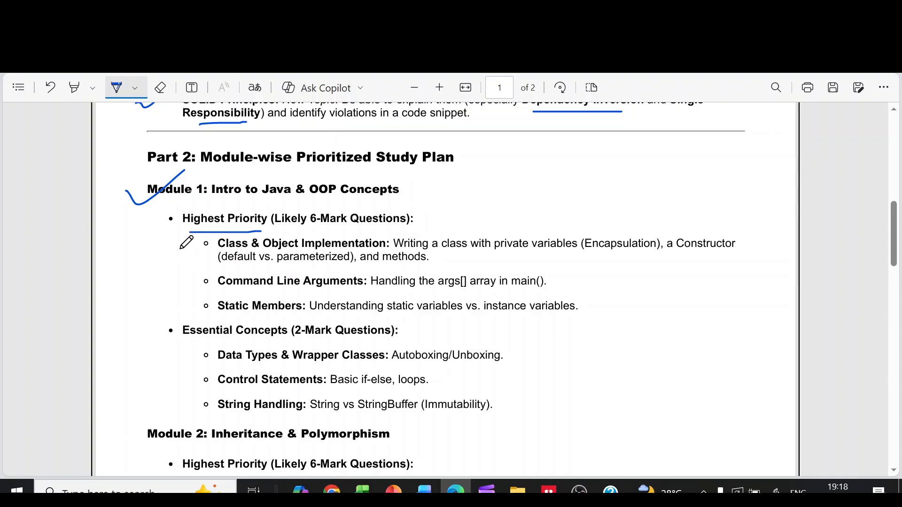
{"action": "left_click_drag", "start_coordinate": [183, 247], "coordinate": [210, 244]}
{"action": "left_click_drag", "start_coordinate": [467, 256], "coordinate": [572, 249]}
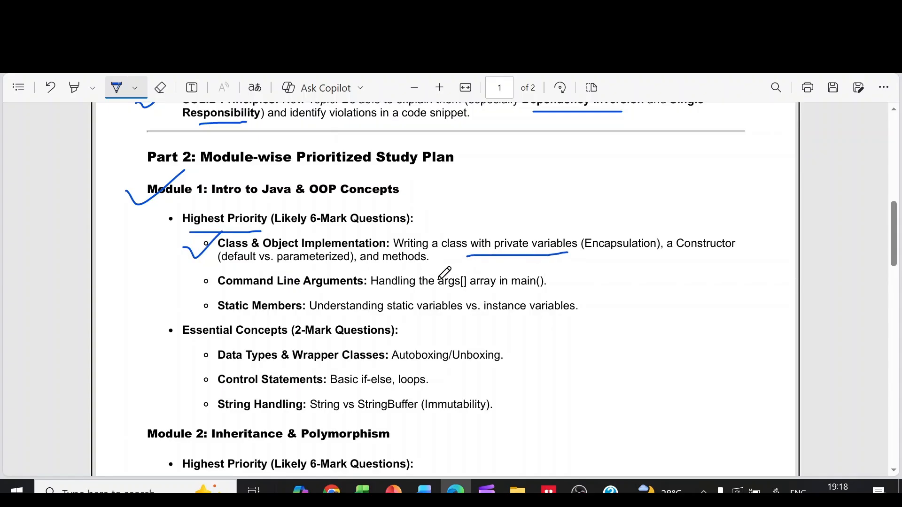
{"action": "left_click_drag", "start_coordinate": [389, 265], "coordinate": [430, 265]}
Tick Command Line Arguments, Static Members, Data Types, Control Statements and String Handling; underline 2-Mark Questions.
{"action": "left_click_drag", "start_coordinate": [175, 280], "coordinate": [256, 241]}
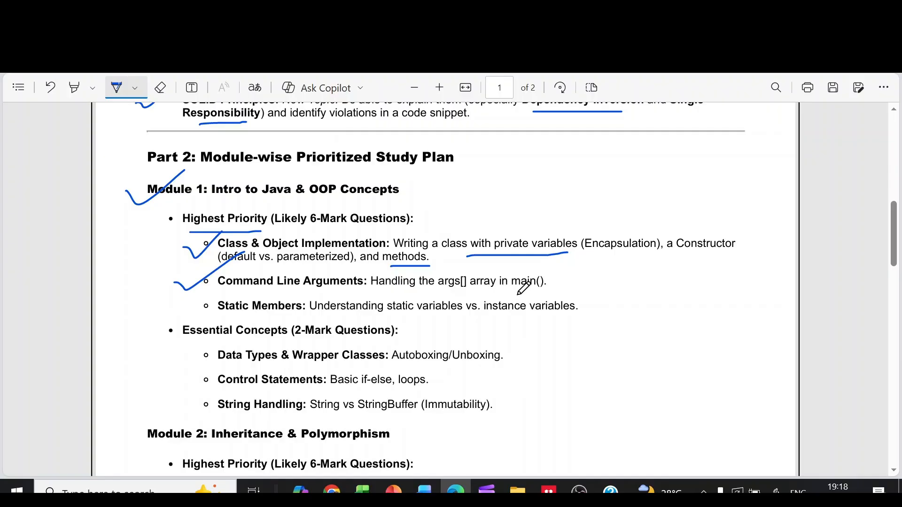
{"action": "left_click_drag", "start_coordinate": [178, 308], "coordinate": [270, 274]}
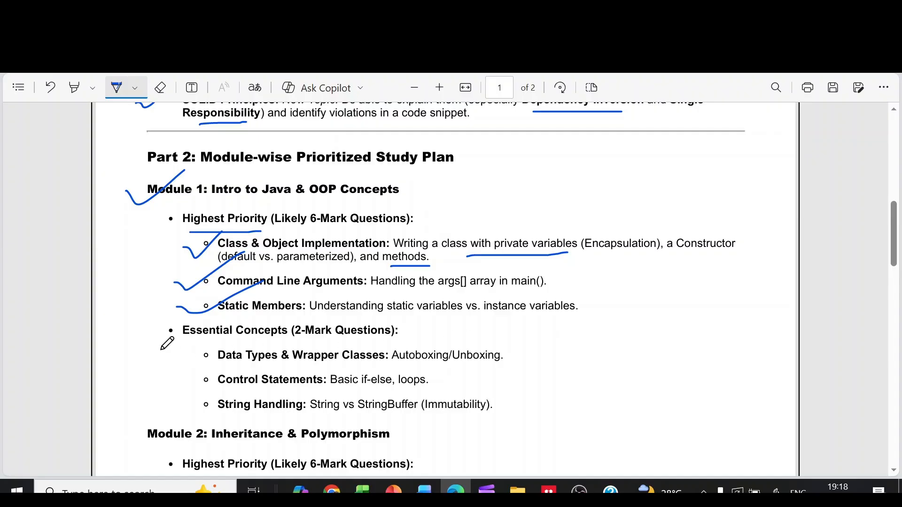
{"action": "left_click_drag", "start_coordinate": [305, 341], "coordinate": [387, 344]}
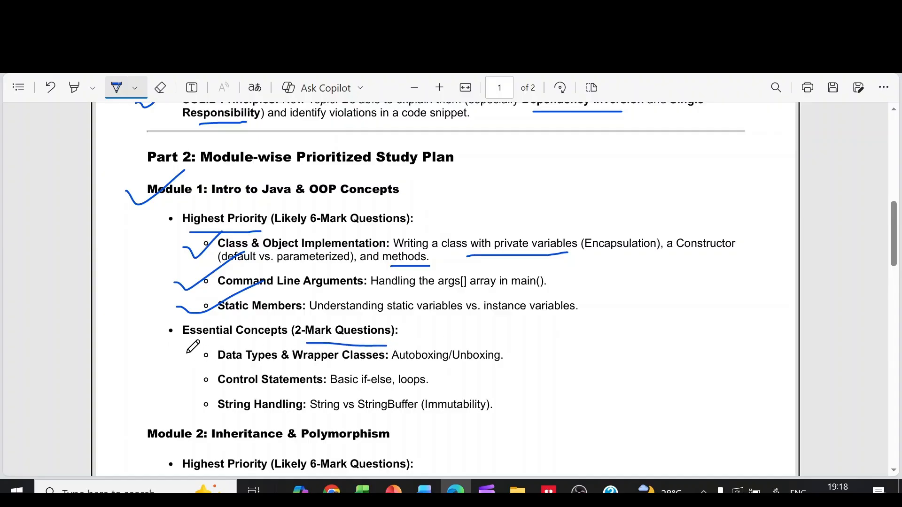
{"action": "left_click_drag", "start_coordinate": [189, 351], "coordinate": [264, 318]}
{"action": "left_click_drag", "start_coordinate": [189, 380], "coordinate": [250, 349]}
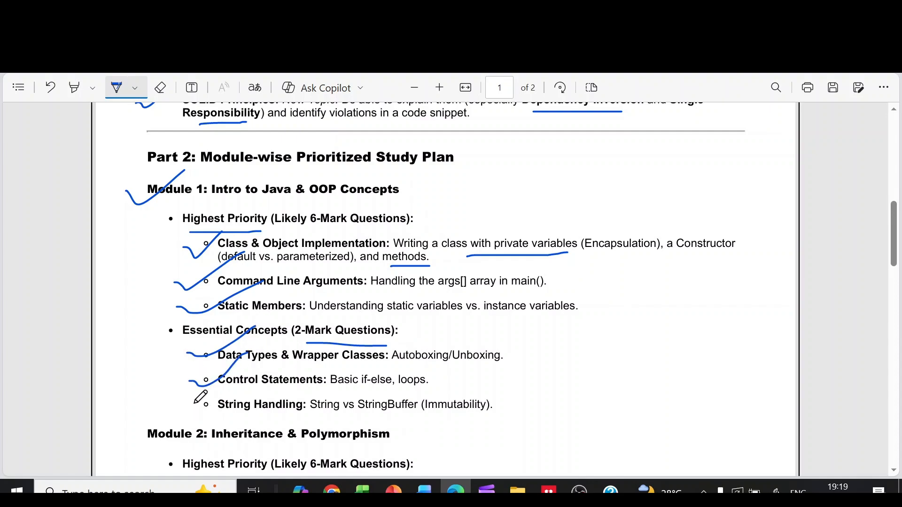
{"action": "left_click_drag", "start_coordinate": [196, 403], "coordinate": [244, 372]}
{"action": "scroll", "coordinate": [577, 407], "scroll_direction": "down", "scroll_amount": 2}
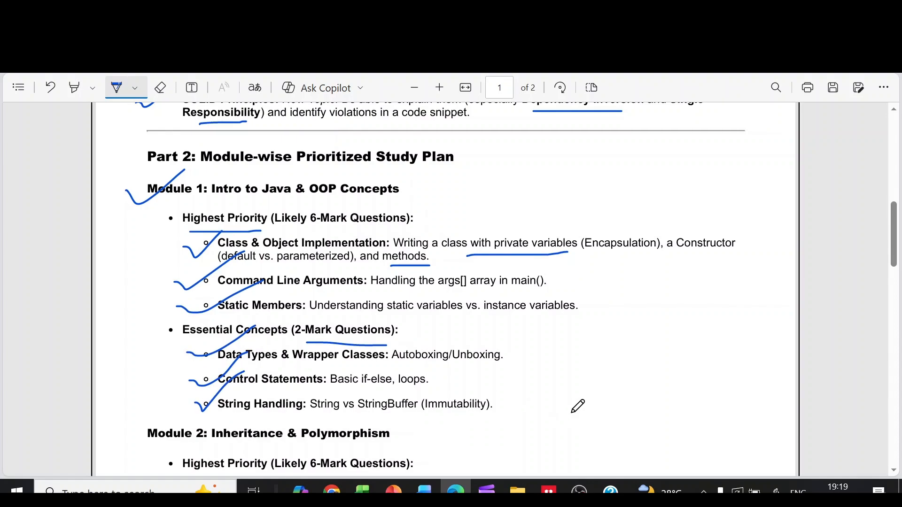
{"action": "scroll", "coordinate": [577, 406], "scroll_direction": "down", "scroll_amount": 2}
{"action": "scroll", "coordinate": [571, 394], "scroll_direction": "down", "scroll_amount": 2}
{"action": "scroll", "coordinate": [528, 367], "scroll_direction": "down", "scroll_amount": 2}
{"action": "scroll", "coordinate": [517, 351], "scroll_direction": "down", "scroll_amount": 1}
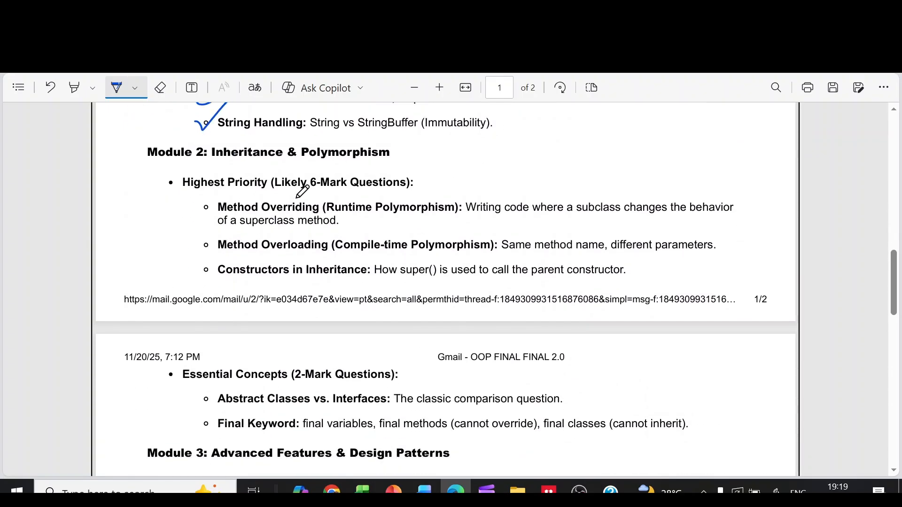
{"action": "left_click_drag", "start_coordinate": [289, 189], "coordinate": [385, 190]}
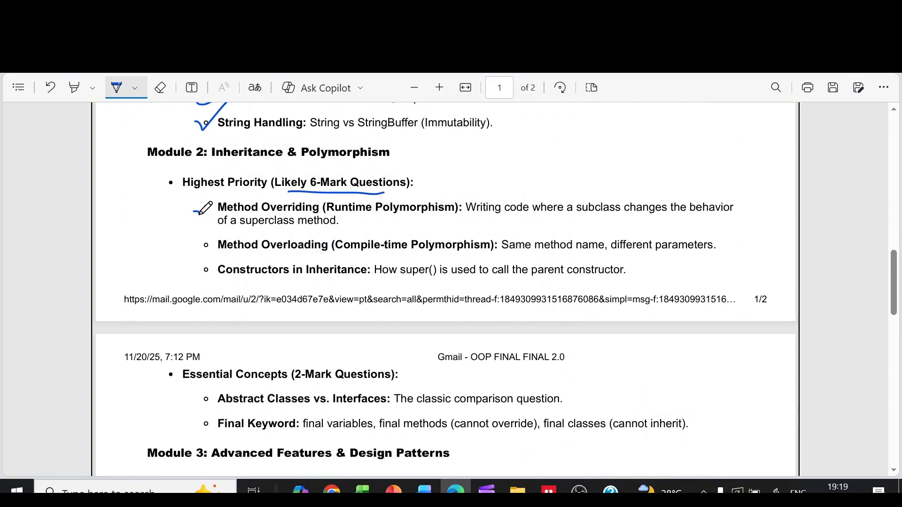
Tick Method Overriding, Method Overloading and Constructors in Inheritance, underlining the superclass-method overriding description.
{"action": "left_click_drag", "start_coordinate": [195, 210], "coordinate": [244, 191]}
{"action": "left_click_drag", "start_coordinate": [566, 216], "coordinate": [740, 219]}
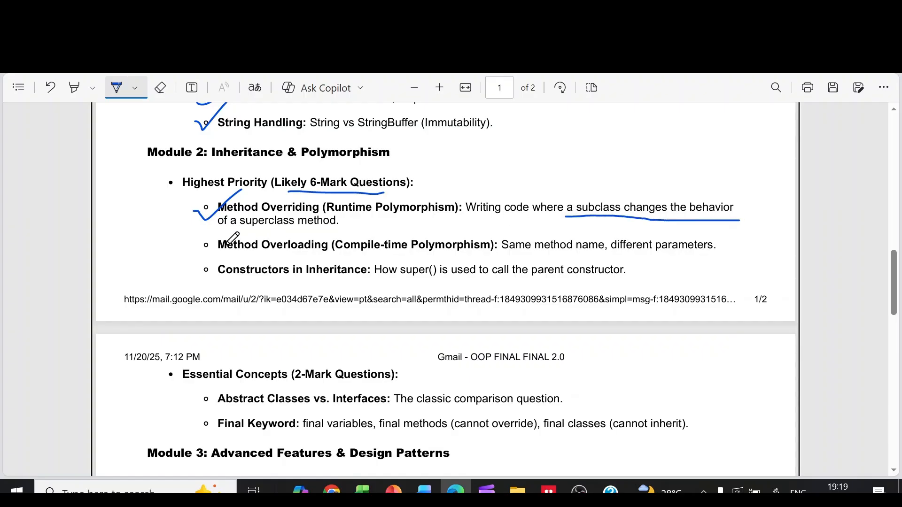
{"action": "left_click_drag", "start_coordinate": [223, 232], "coordinate": [351, 229]}
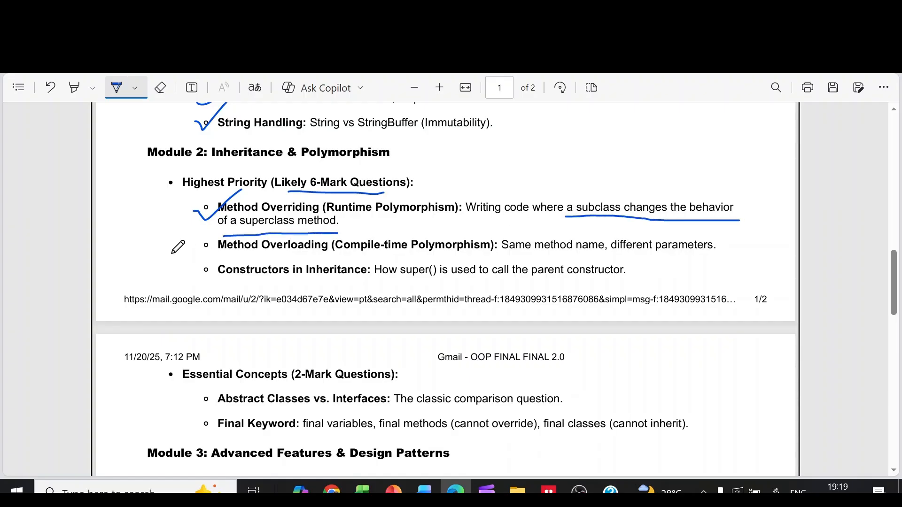
{"action": "left_click_drag", "start_coordinate": [183, 245], "coordinate": [243, 224]}
{"action": "left_click_drag", "start_coordinate": [191, 270], "coordinate": [247, 245]}
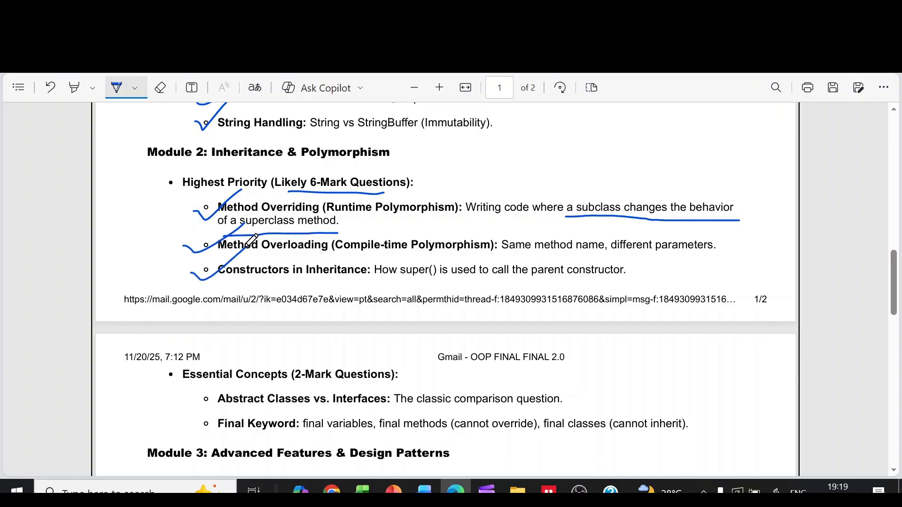
{"action": "scroll", "coordinate": [362, 267], "scroll_direction": "down", "scroll_amount": 2}
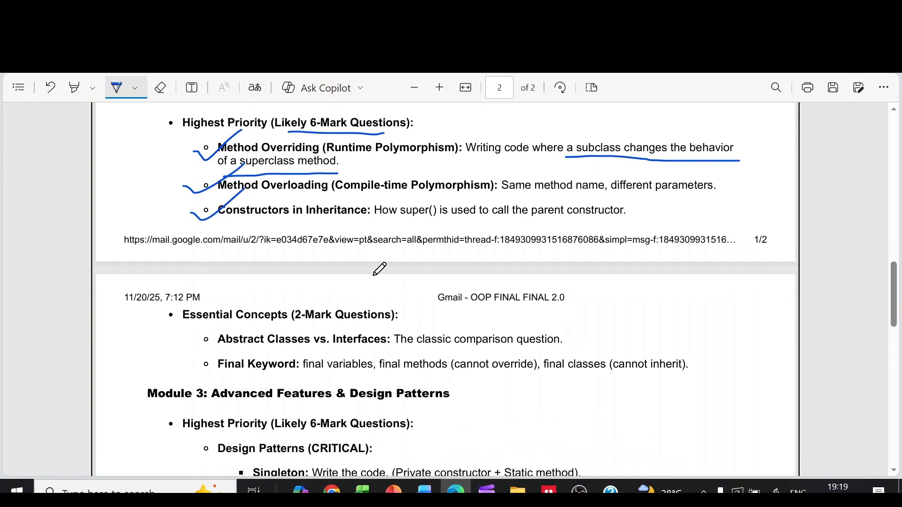
{"action": "scroll", "coordinate": [363, 266], "scroll_direction": "down", "scroll_amount": 2}
{"action": "scroll", "coordinate": [338, 254], "scroll_direction": "down", "scroll_amount": 2}
Underline Module 2's 2-Mark Questions and tick Abstract Classes vs. Interfaces and Final Keyword.
{"action": "left_click_drag", "start_coordinate": [305, 245], "coordinate": [367, 243]}
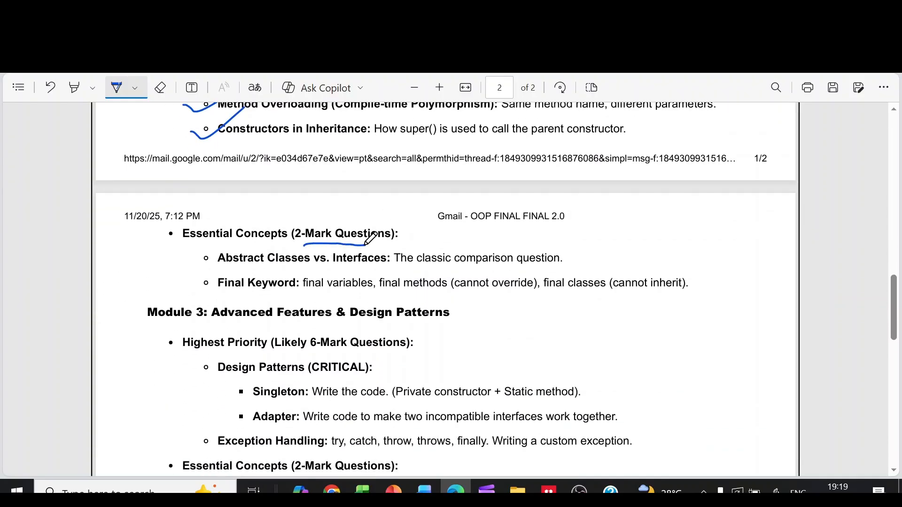
{"action": "left_click_drag", "start_coordinate": [202, 260], "coordinate": [255, 239]}
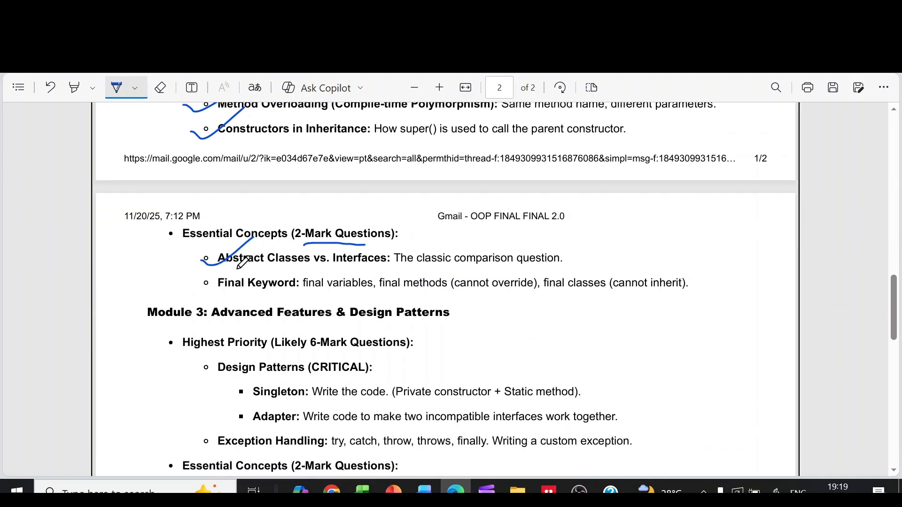
{"action": "left_click_drag", "start_coordinate": [193, 287], "coordinate": [243, 263]}
{"action": "scroll", "coordinate": [359, 323], "scroll_direction": "down", "scroll_amount": 1}
{"action": "scroll", "coordinate": [359, 323], "scroll_direction": "down", "scroll_amount": 1}
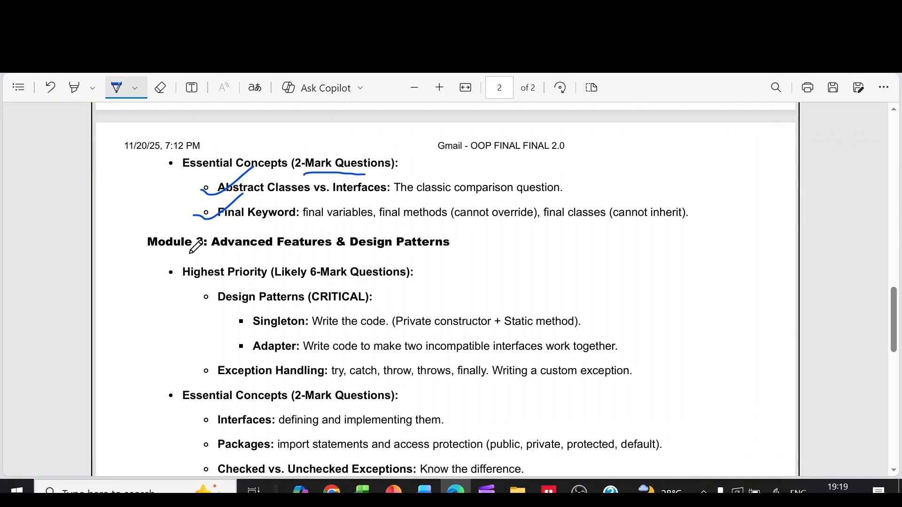
{"action": "left_click_drag", "start_coordinate": [192, 253], "coordinate": [328, 253]}
{"action": "scroll", "coordinate": [355, 304], "scroll_direction": "down", "scroll_amount": 2}
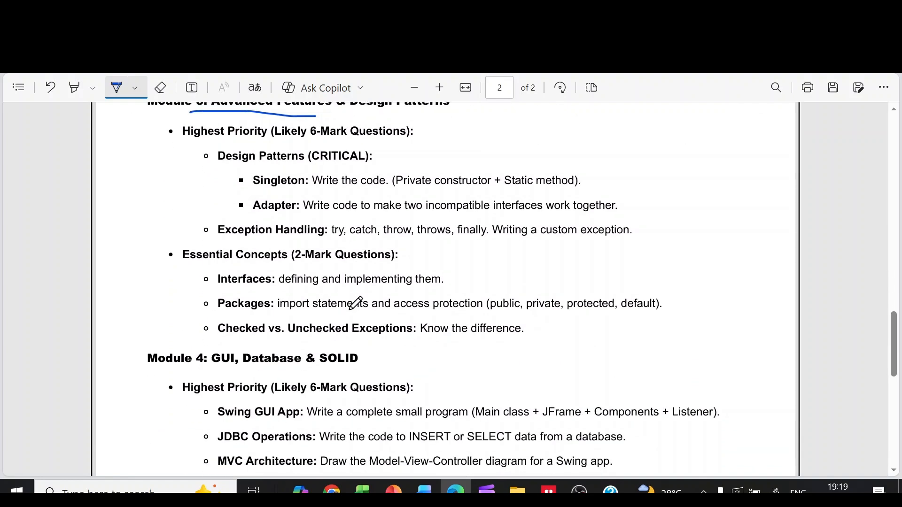
{"action": "scroll", "coordinate": [317, 217], "scroll_direction": "up", "scroll_amount": 2}
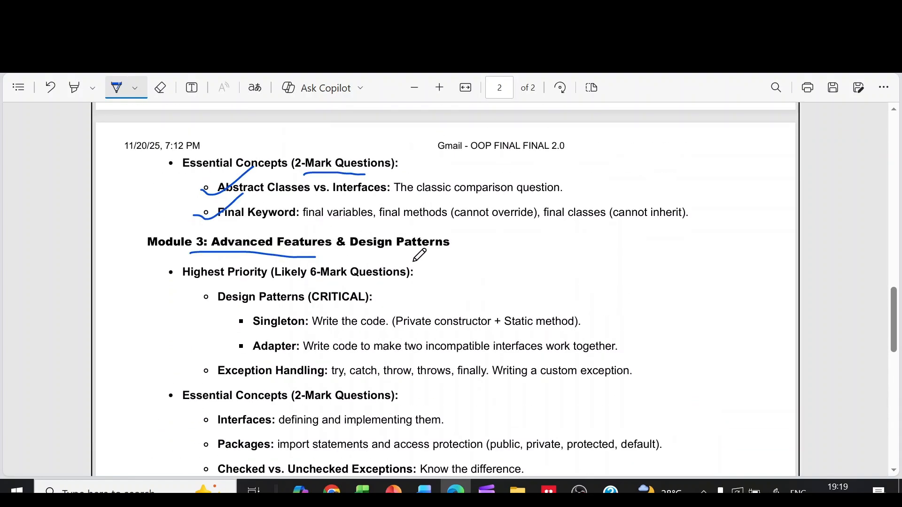
Underline Module 3's 6-Mark Questions, Singleton and Adapter, ticking Highest Priority and Exception Handling.
{"action": "left_click_drag", "start_coordinate": [290, 275], "coordinate": [363, 276]}
{"action": "left_click_drag", "start_coordinate": [183, 287], "coordinate": [233, 266]}
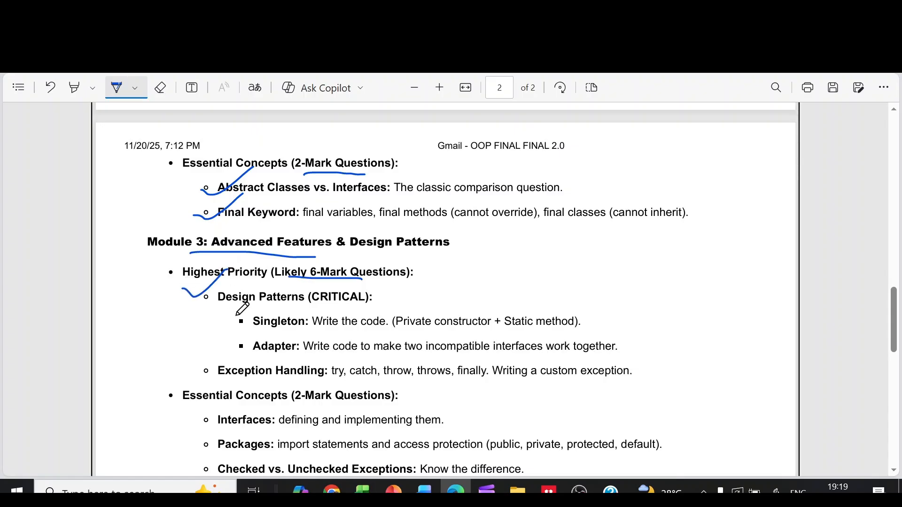
{"action": "left_click_drag", "start_coordinate": [243, 326], "coordinate": [308, 331]}
{"action": "left_click_drag", "start_coordinate": [258, 356], "coordinate": [310, 357]}
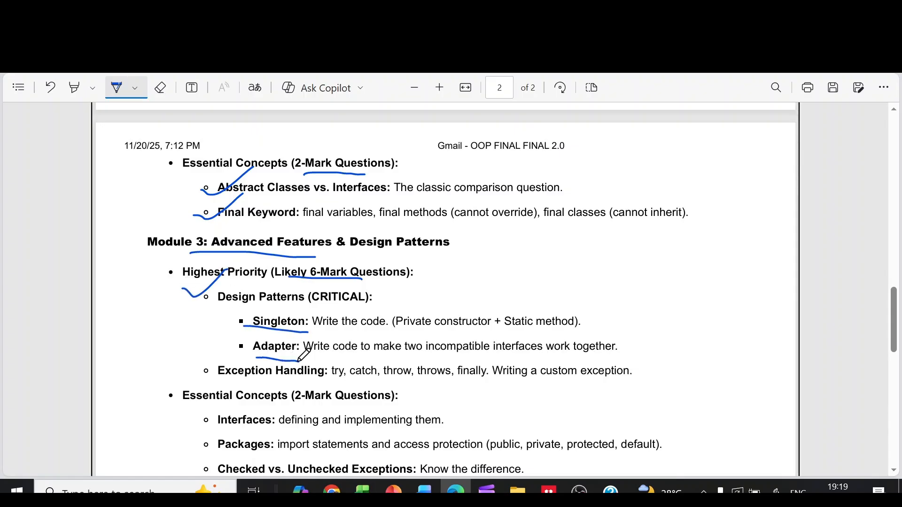
{"action": "mouse_move", "coordinate": [192, 367]}
{"action": "left_mouse_down"}
{"action": "mouse_move", "coordinate": [208, 372]}
{"action": "mouse_move", "coordinate": [245, 343]}
{"action": "left_mouse_up"}
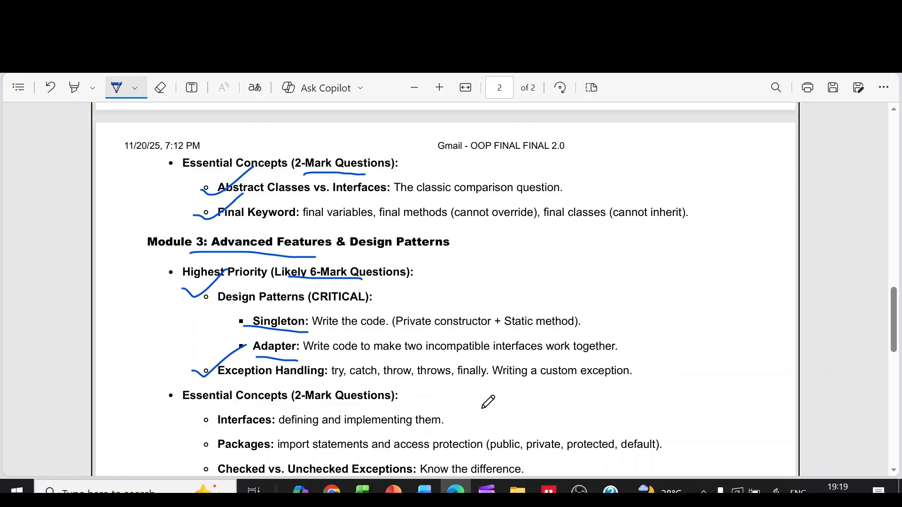
{"action": "scroll", "coordinate": [488, 402], "scroll_direction": "down", "scroll_amount": 2}
{"action": "scroll", "coordinate": [486, 398], "scroll_direction": "down", "scroll_amount": 2}
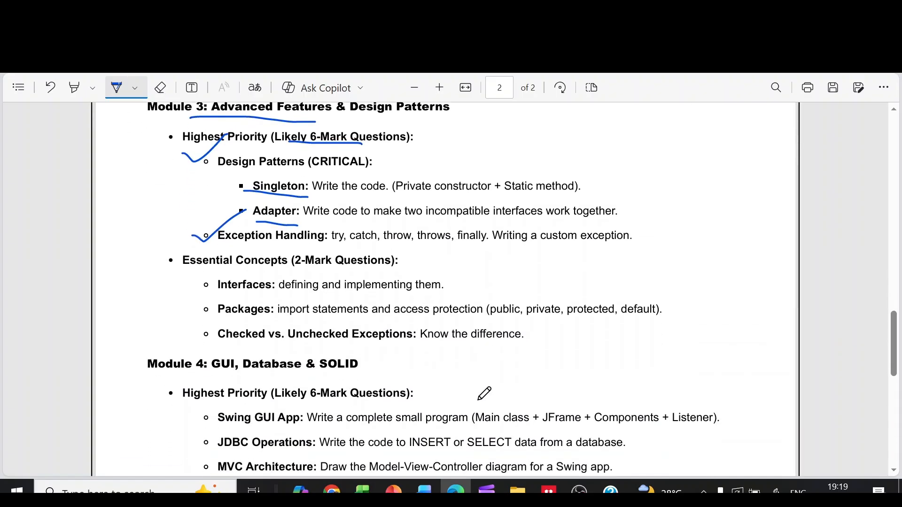
Underline Module 3's 2-Mark Questions and tick Interfaces, Packages and Checked vs. Unchecked Exceptions.
{"action": "left_click_drag", "start_coordinate": [303, 262], "coordinate": [391, 255]}
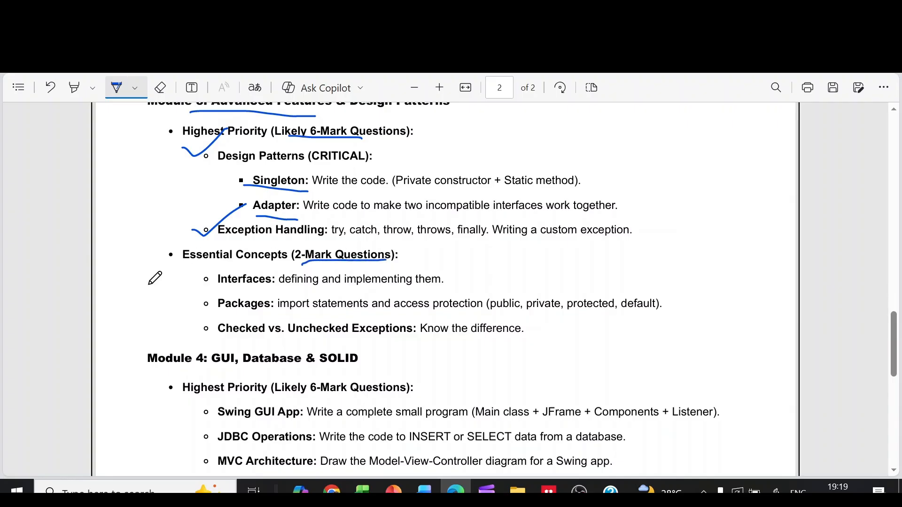
{"action": "left_click_drag", "start_coordinate": [198, 279], "coordinate": [232, 267]}
{"action": "mouse_move", "coordinate": [187, 303]}
{"action": "left_mouse_down"}
{"action": "mouse_move", "coordinate": [196, 311]}
{"action": "mouse_move", "coordinate": [215, 286]}
{"action": "left_mouse_up"}
{"action": "left_click_drag", "start_coordinate": [206, 324], "coordinate": [252, 310]}
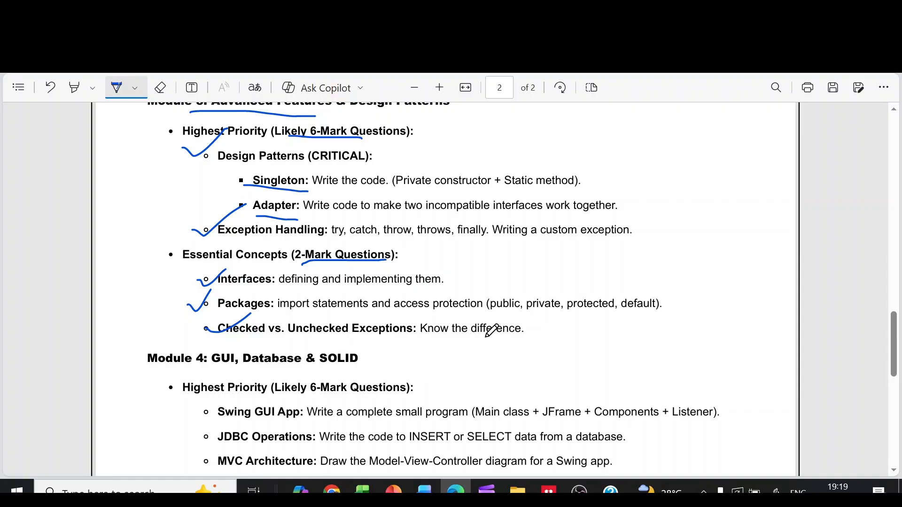
{"action": "scroll", "coordinate": [493, 330], "scroll_direction": "down", "scroll_amount": 3}
{"action": "scroll", "coordinate": [493, 330], "scroll_direction": "down", "scroll_amount": 3}
{"action": "scroll", "coordinate": [458, 310], "scroll_direction": "down", "scroll_amount": 2}
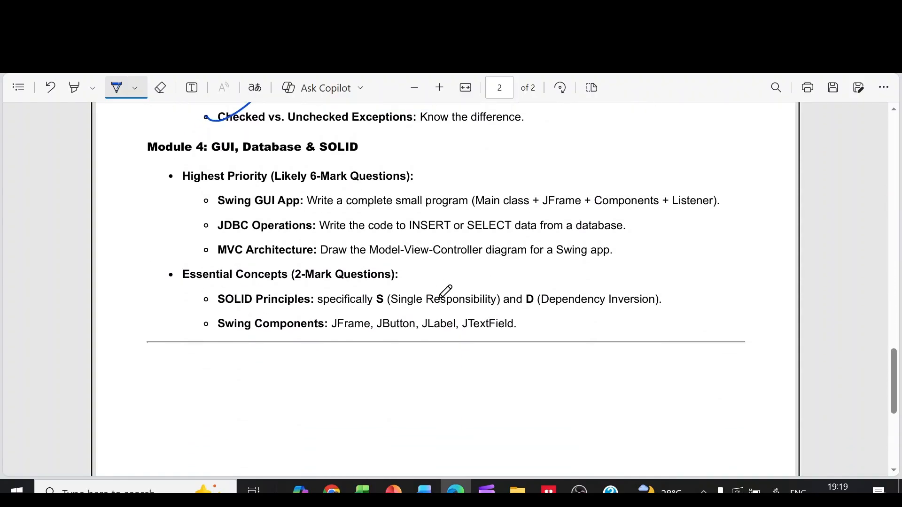
Underline Module 4's 6-Mark Questions and small program, ticking Swing GUI App, JDBC Operations and MVC Architecture.
{"action": "left_click_drag", "start_coordinate": [307, 187], "coordinate": [409, 187]}
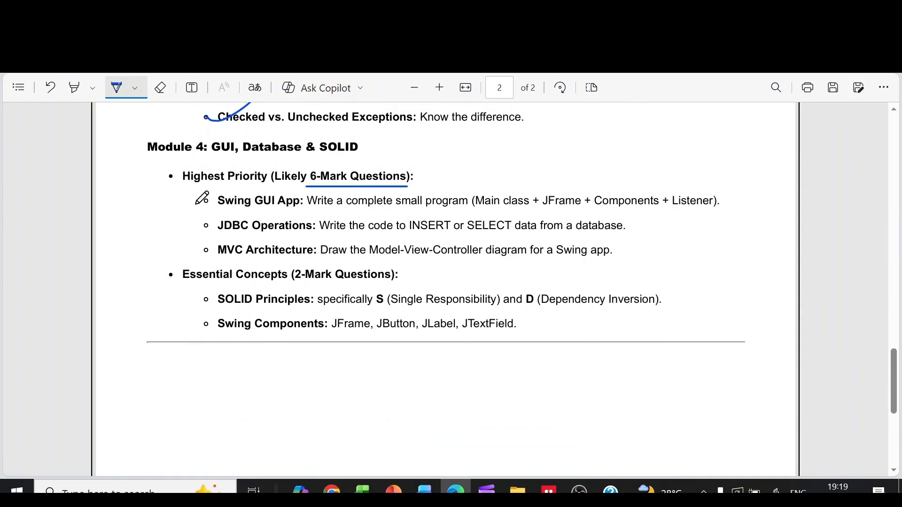
{"action": "left_click_drag", "start_coordinate": [197, 203], "coordinate": [245, 179]}
{"action": "left_click_drag", "start_coordinate": [386, 213], "coordinate": [465, 213]}
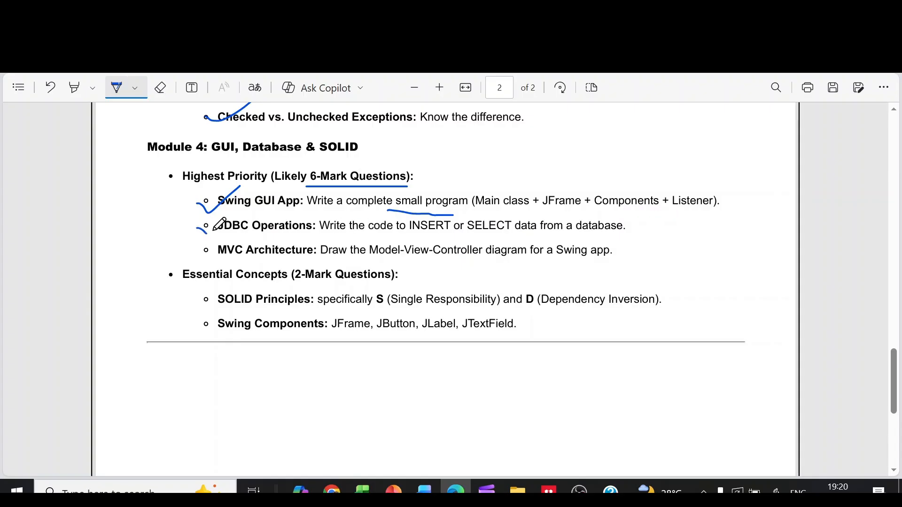
{"action": "left_click_drag", "start_coordinate": [197, 225], "coordinate": [245, 206]}
{"action": "left_click_drag", "start_coordinate": [194, 250], "coordinate": [253, 238]}
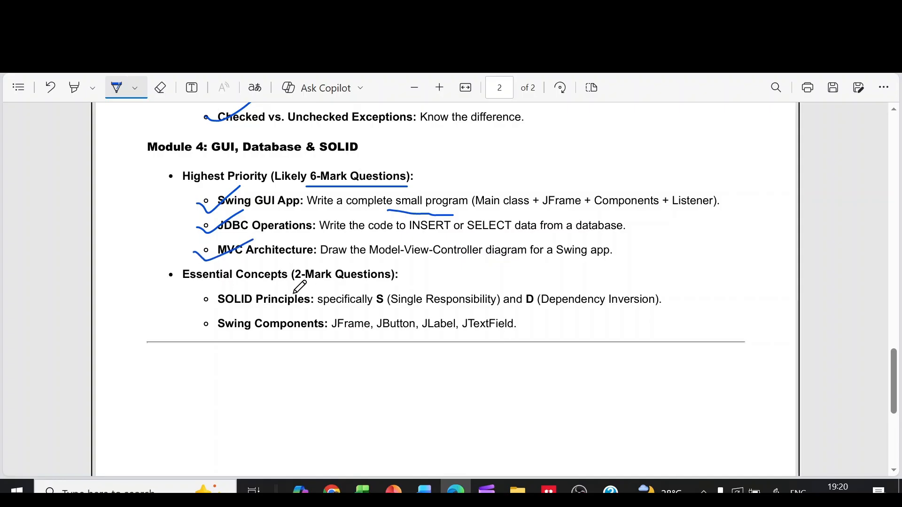
Underline Module 4's 2-Mark Questions and tick SOLID Principles and Swing Components.
{"action": "left_click_drag", "start_coordinate": [288, 280], "coordinate": [400, 278]}
{"action": "left_click_drag", "start_coordinate": [197, 305], "coordinate": [231, 288]}
{"action": "left_click_drag", "start_coordinate": [198, 329], "coordinate": [245, 311]}
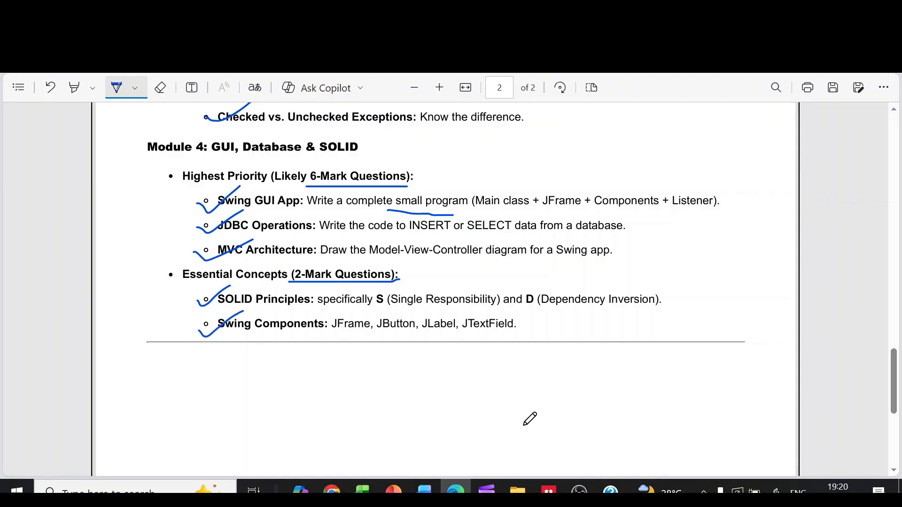